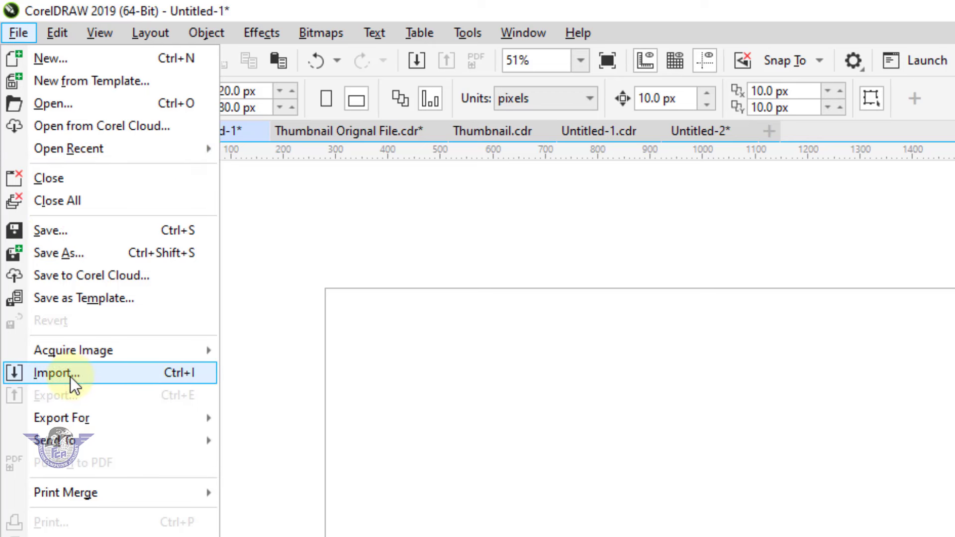
# - Import Thoughtful Young Man with Glasses.jpeg and place it on the page at about 622.5 × 996 px
pyautogui.click(180, 378)
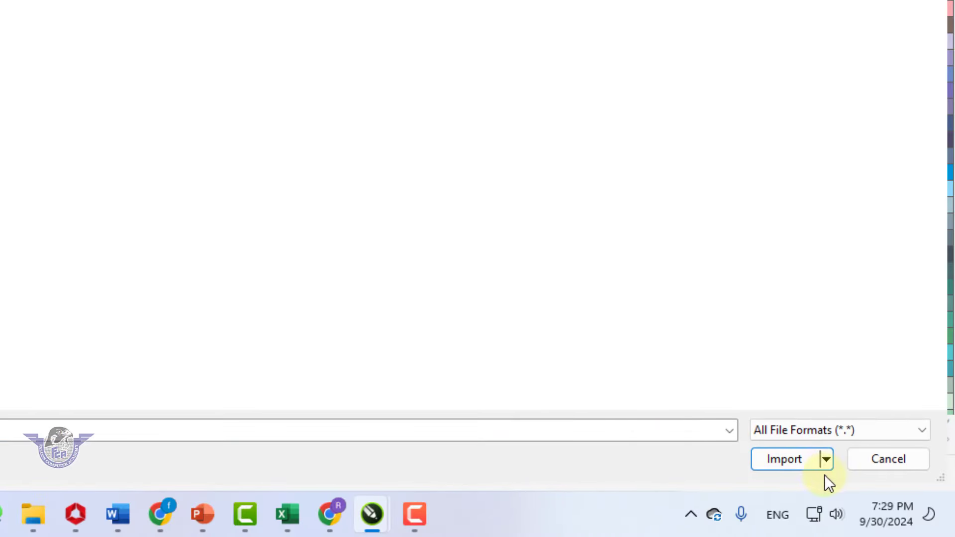
pyautogui.click(782, 458)
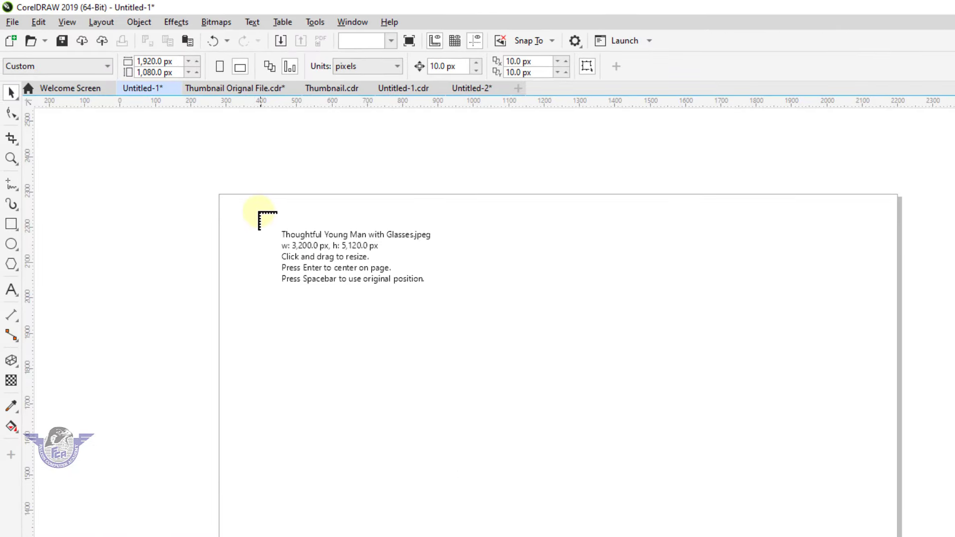
pyautogui.moveTo(254, 208); pyautogui.dragTo(509, 524)
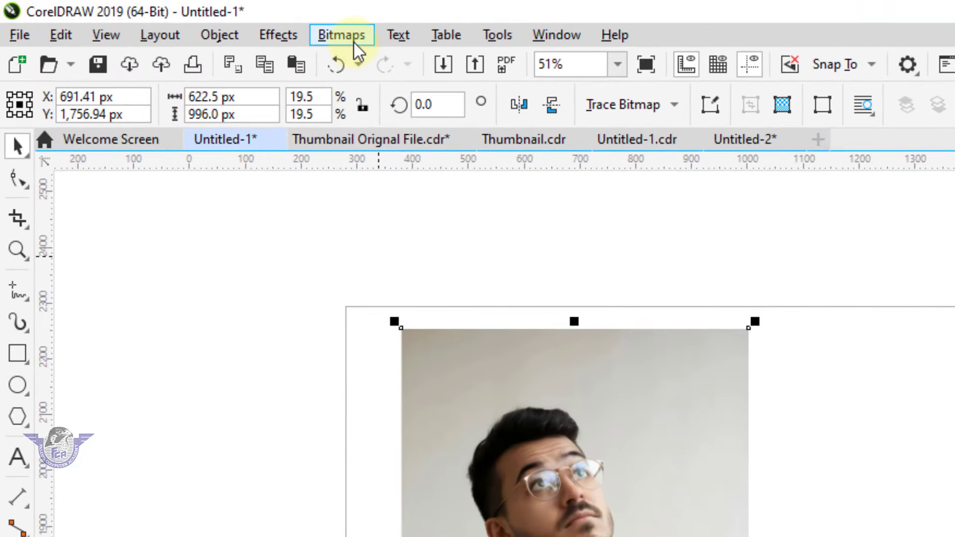
# - Open the imported photo for bitmap editing in Corel PHOTO-PAINT and maximize the editor window
pyautogui.click(354, 43)
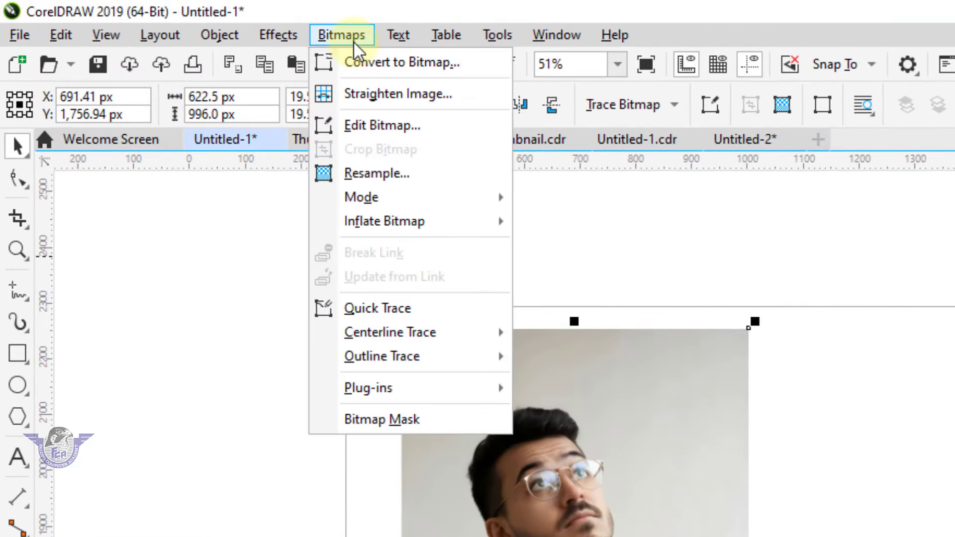
pyautogui.click(393, 125)
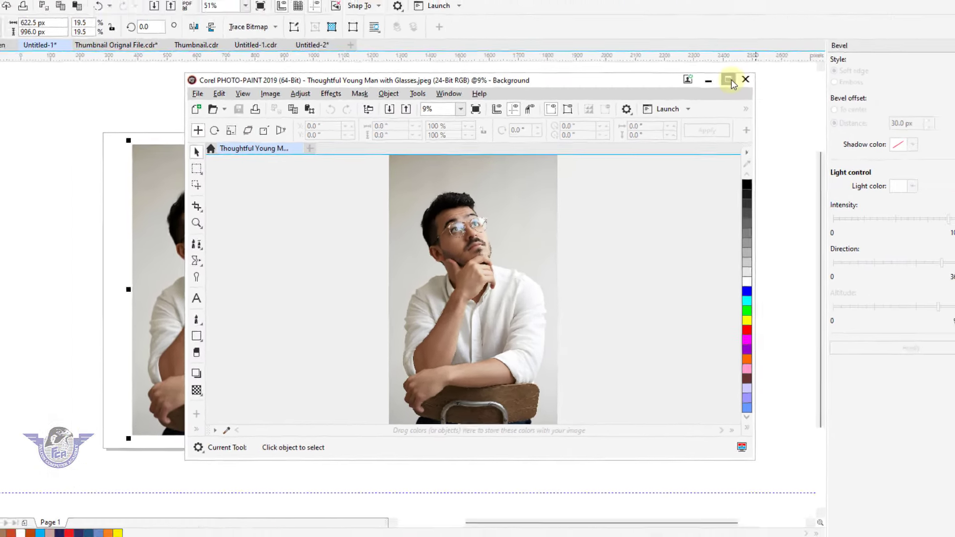
pyautogui.click(770, 56)
pyautogui.click(703, 93)
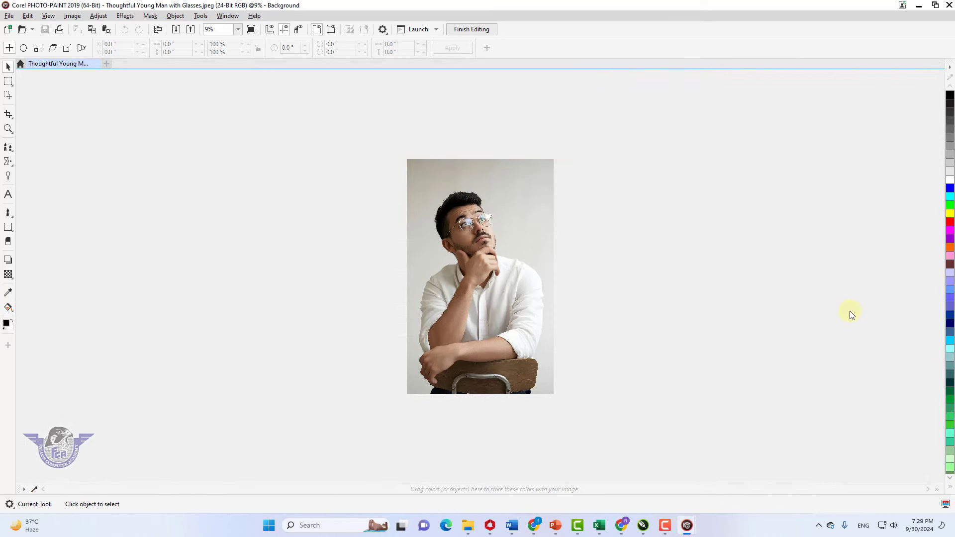
# - Open the photo in the Cutout Lab and set the highlighter nib size to 60
pyautogui.hotkey('ctrl', '+')
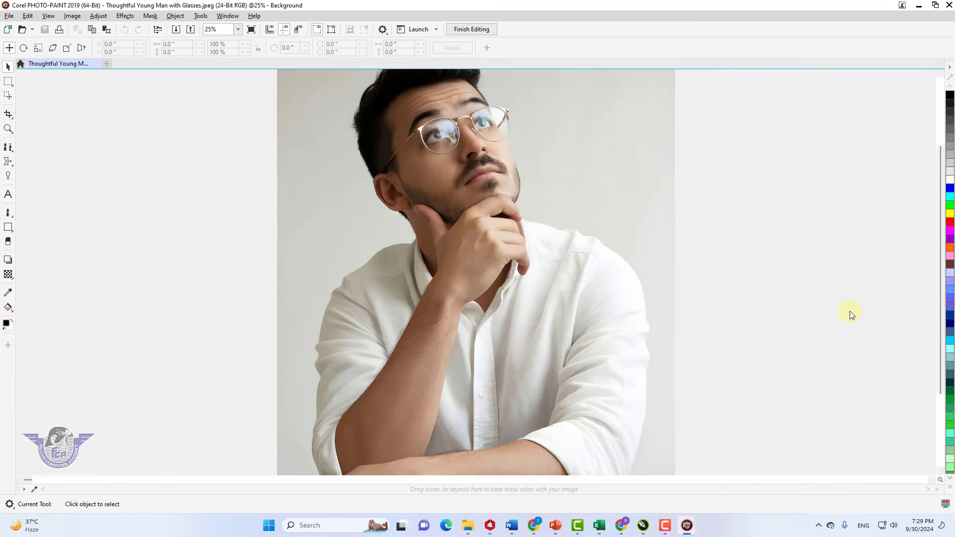
pyautogui.hotkey('ctrl', '+')
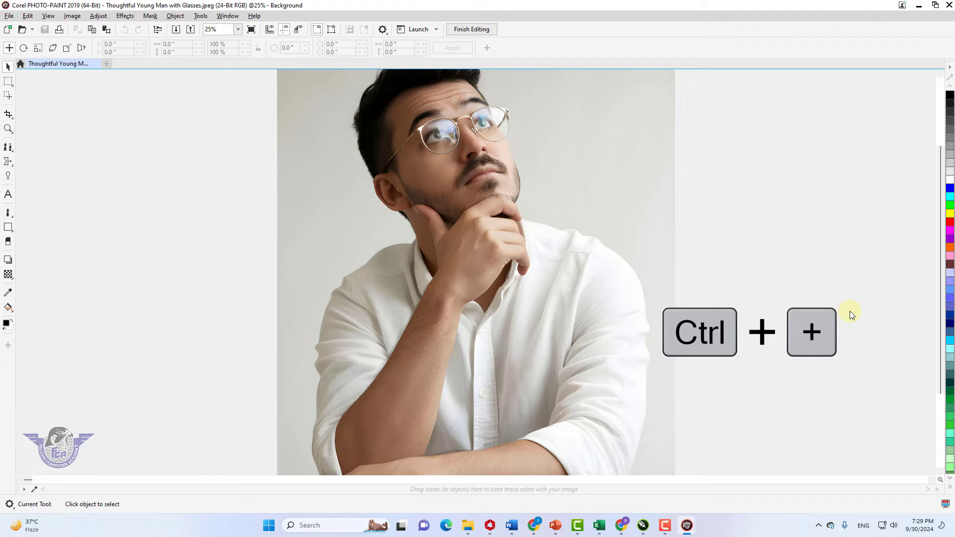
pyautogui.hotkey('ctrl', '-')
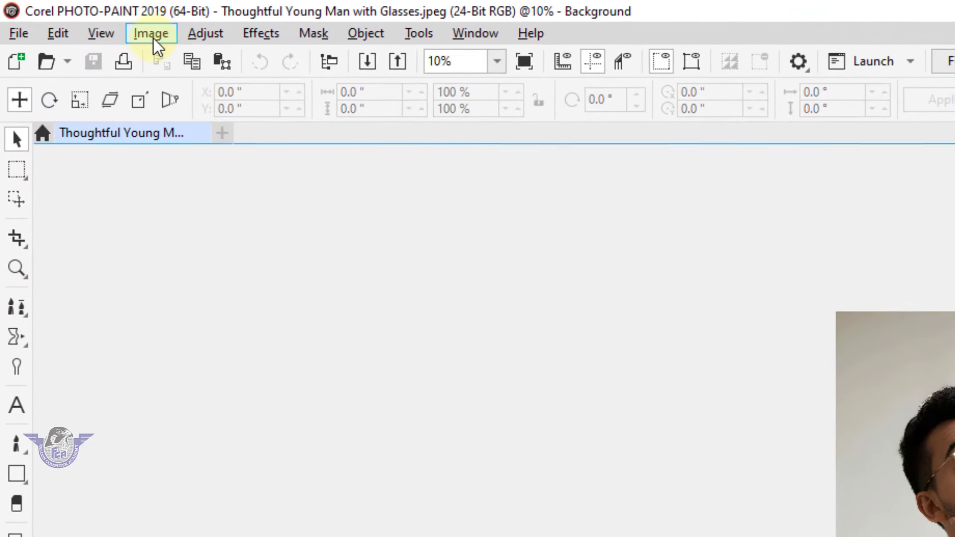
pyautogui.click(72, 16)
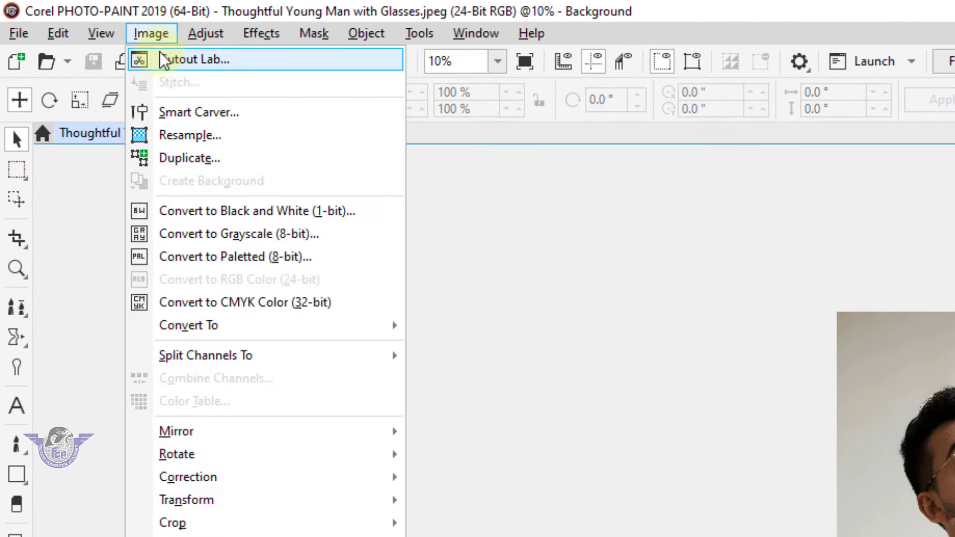
pyautogui.click(217, 64)
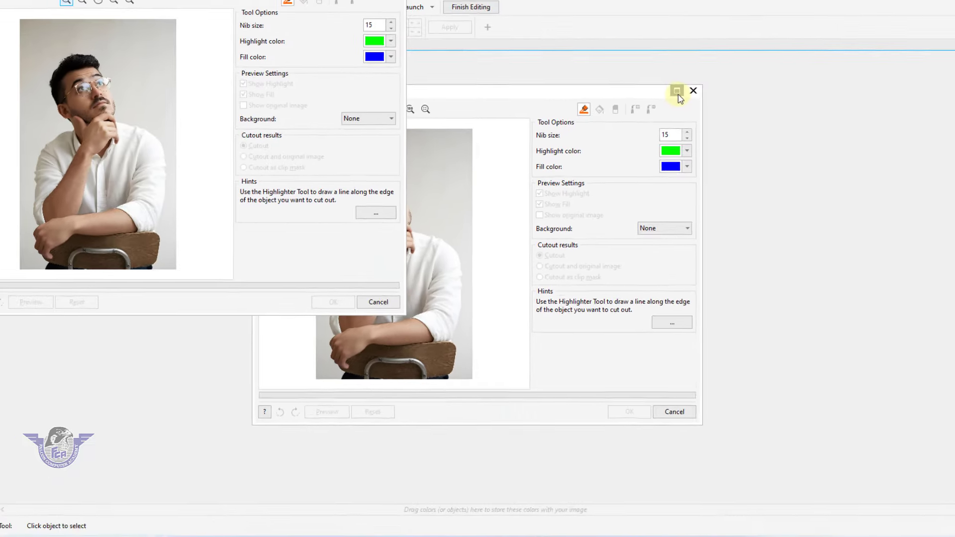
pyautogui.click(677, 91)
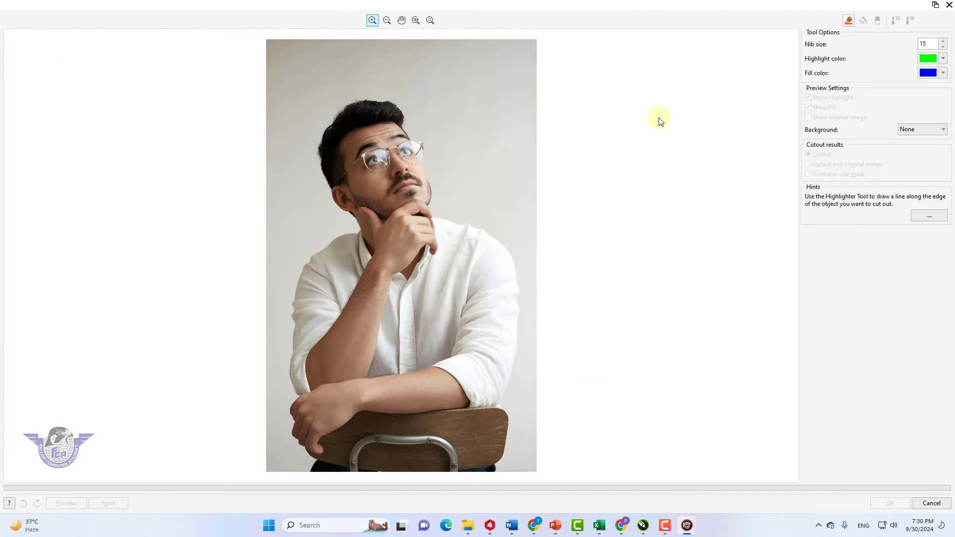
pyautogui.doubleClick(924, 44)
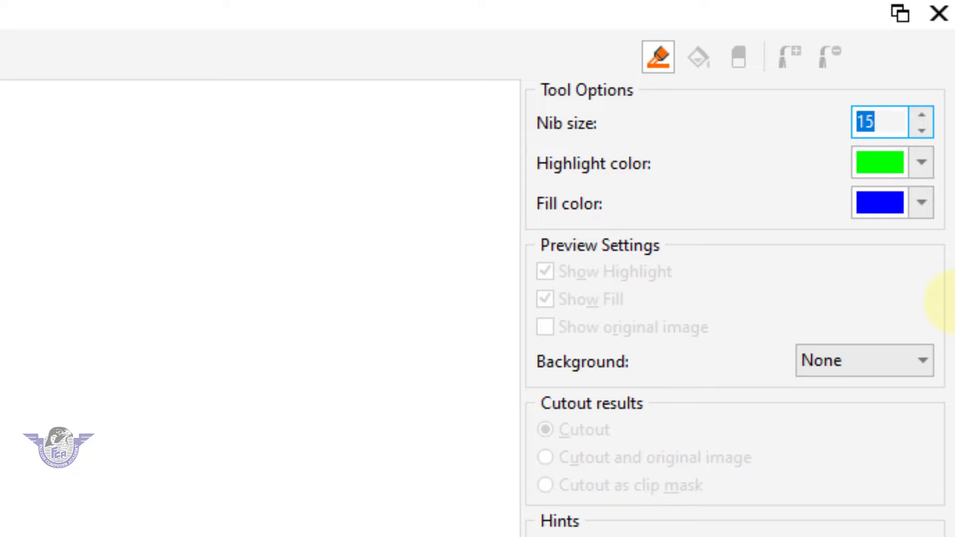
pyautogui.write('60')
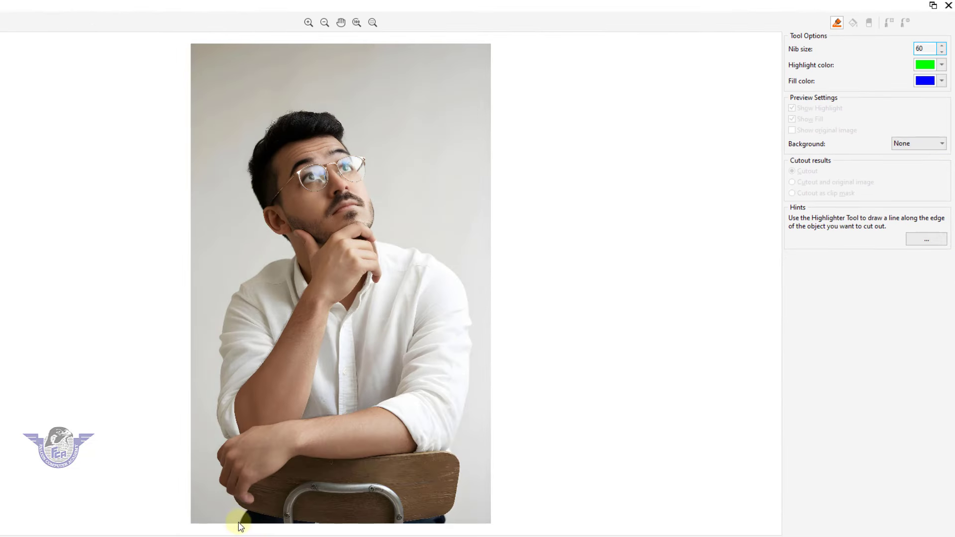
# - Trace a closed highlight along the outer edge of the man and the chair
pyautogui.moveTo(238, 523)
pyautogui.mouseDown()
pyautogui.moveTo(243, 512)
pyautogui.moveTo(228, 493)
pyautogui.mouseUp()
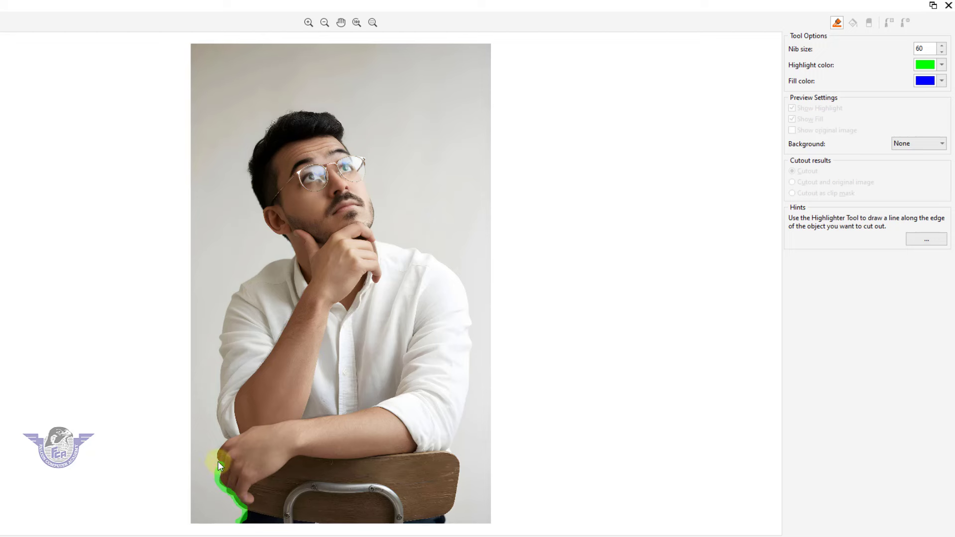
pyautogui.moveTo(219, 451); pyautogui.dragTo(219, 416)
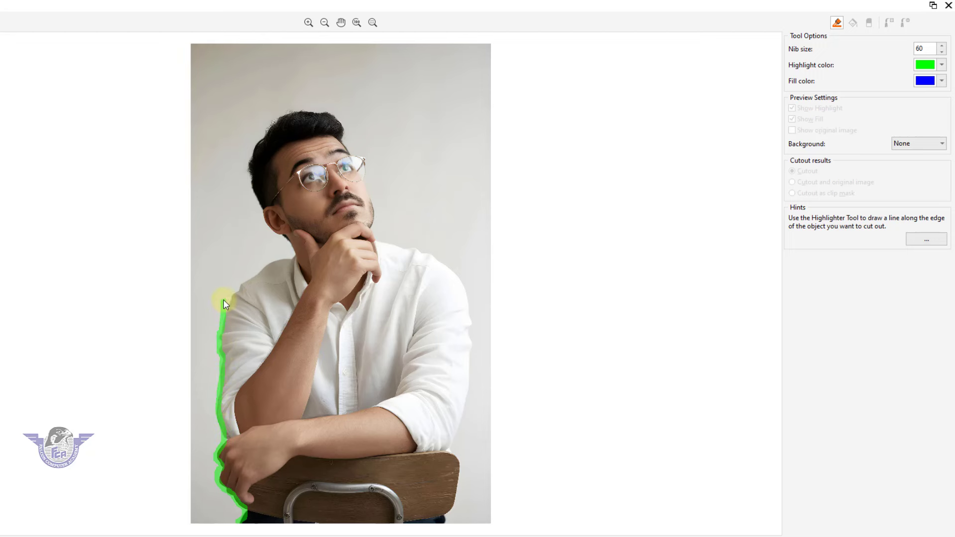
pyautogui.moveTo(223, 303); pyautogui.dragTo(237, 289)
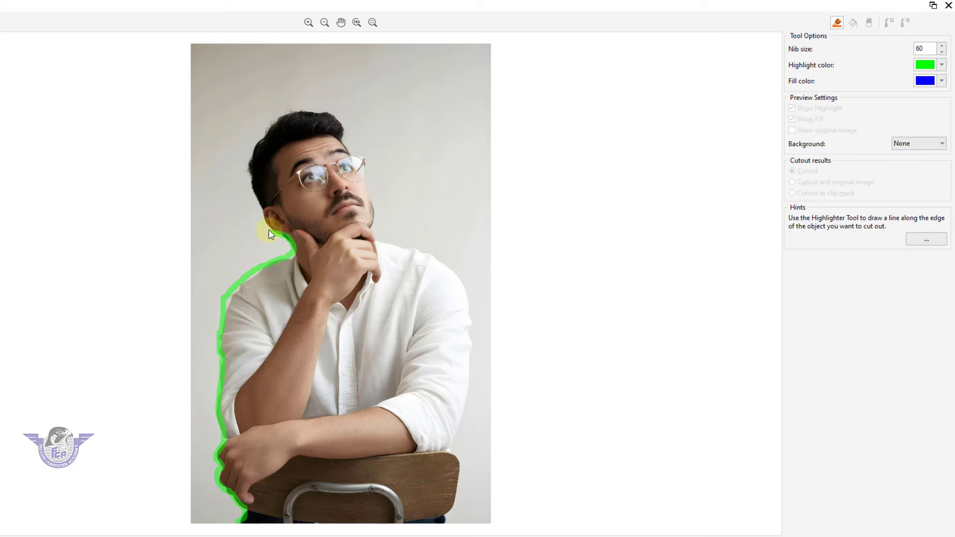
pyautogui.moveTo(258, 200); pyautogui.dragTo(250, 160)
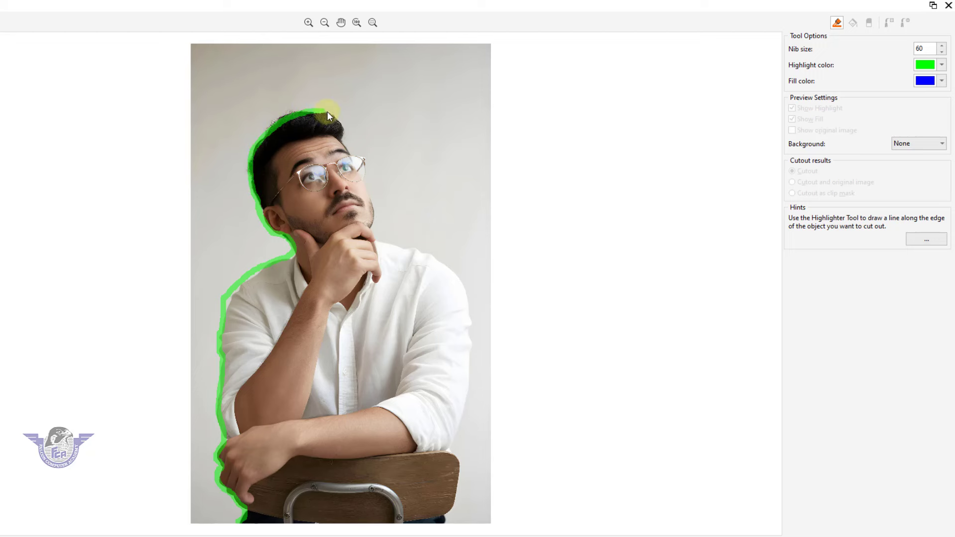
pyautogui.moveTo(345, 143)
pyautogui.mouseDown()
pyautogui.moveTo(365, 161)
pyautogui.moveTo(374, 241)
pyautogui.moveTo(440, 266)
pyautogui.moveTo(457, 290)
pyautogui.moveTo(471, 347)
pyautogui.moveTo(451, 451)
pyautogui.mouseUp()
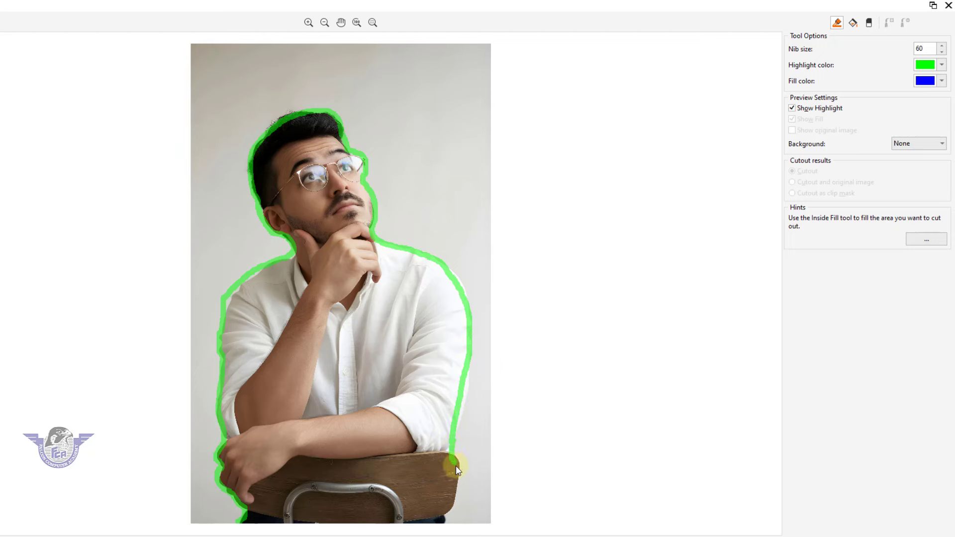
pyautogui.moveTo(456, 486)
pyautogui.mouseDown()
pyautogui.moveTo(452, 511)
pyautogui.moveTo(427, 522)
pyautogui.moveTo(243, 525)
pyautogui.mouseUp()
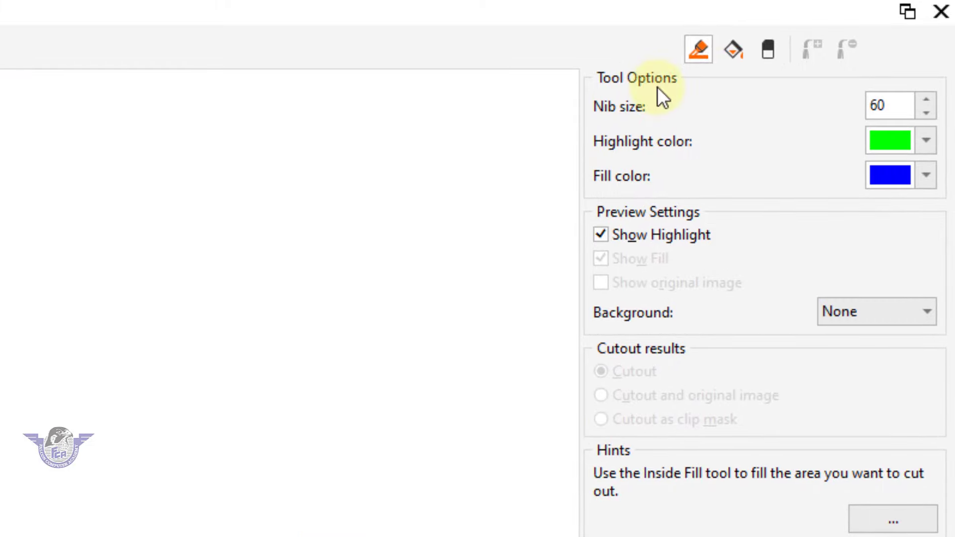
# - Fill the highlighted area of the man and chair with the Inside Fill tool and preview the cutout
pyautogui.click(733, 49)
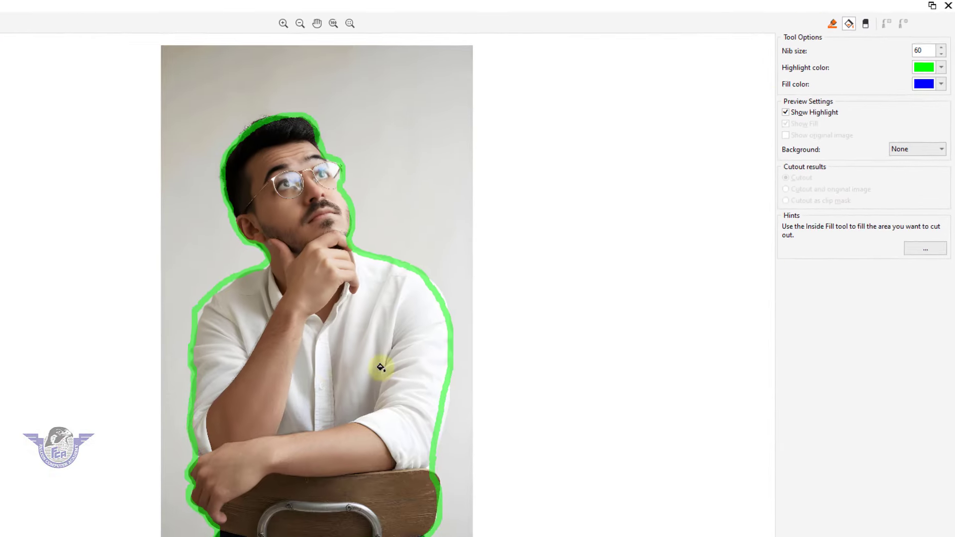
pyautogui.click(328, 378)
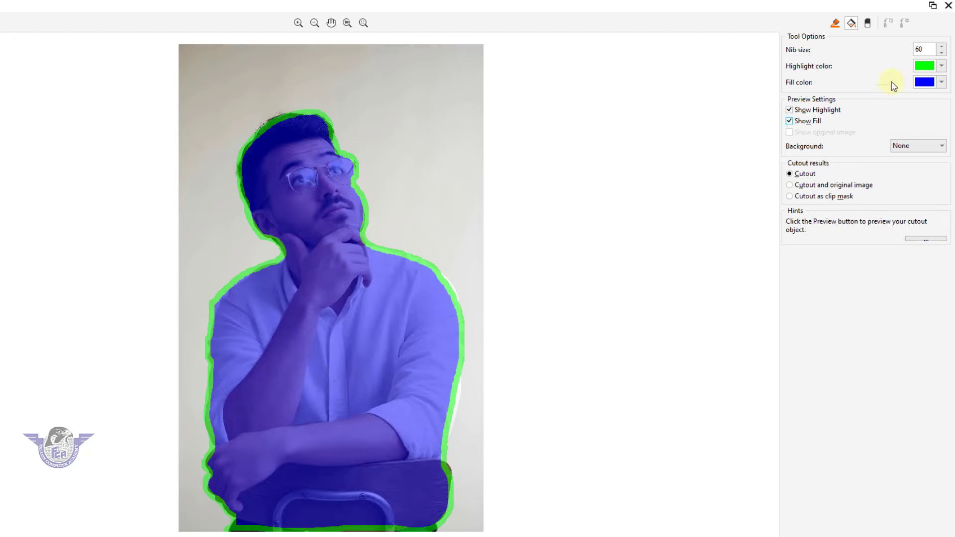
pyautogui.click(933, 5)
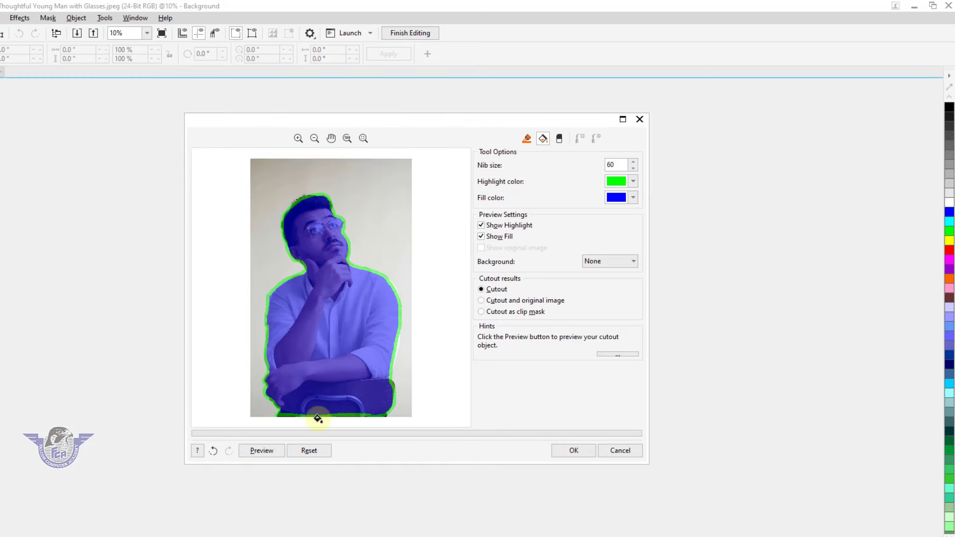
pyautogui.click(262, 451)
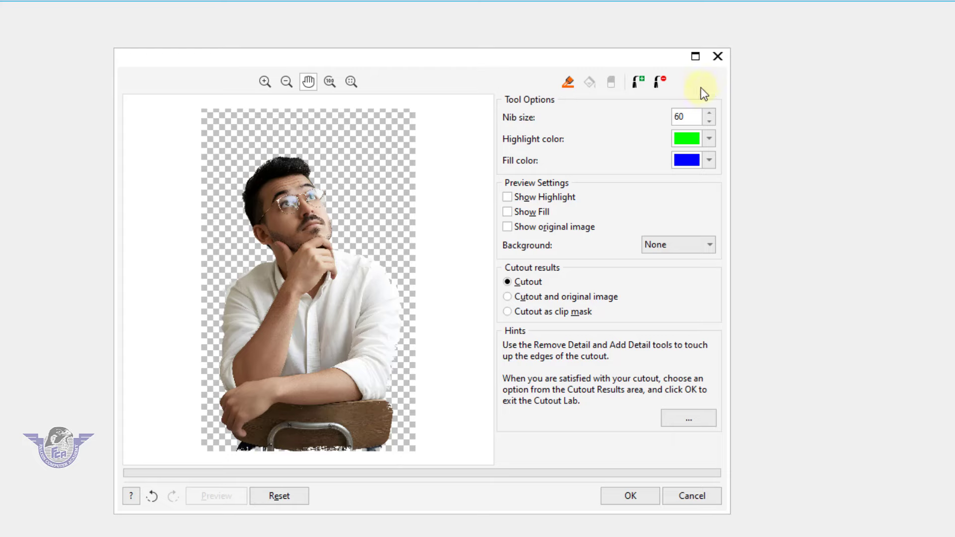
# - Touch up the edges of the cutout with the Remove Detail and Add Detail tools
pyautogui.click(697, 58)
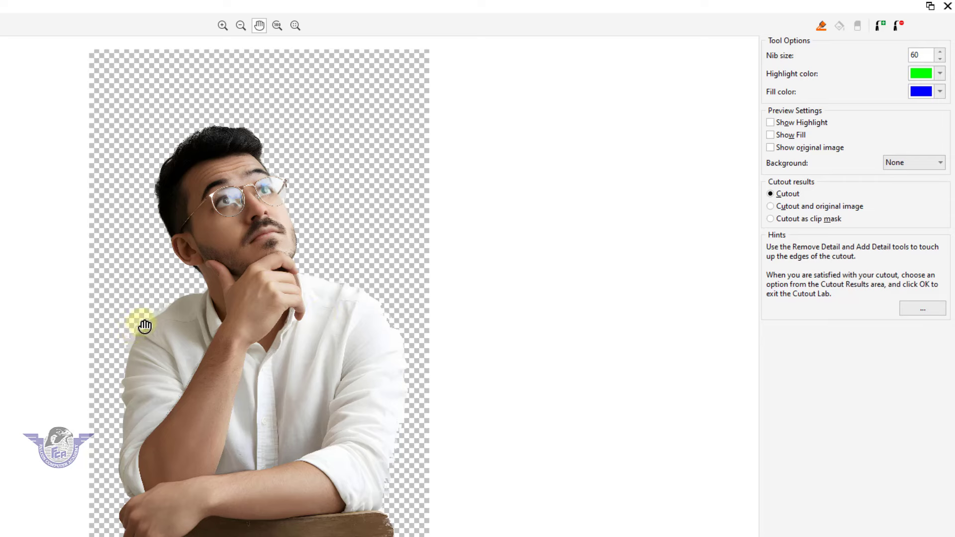
pyautogui.click(898, 25)
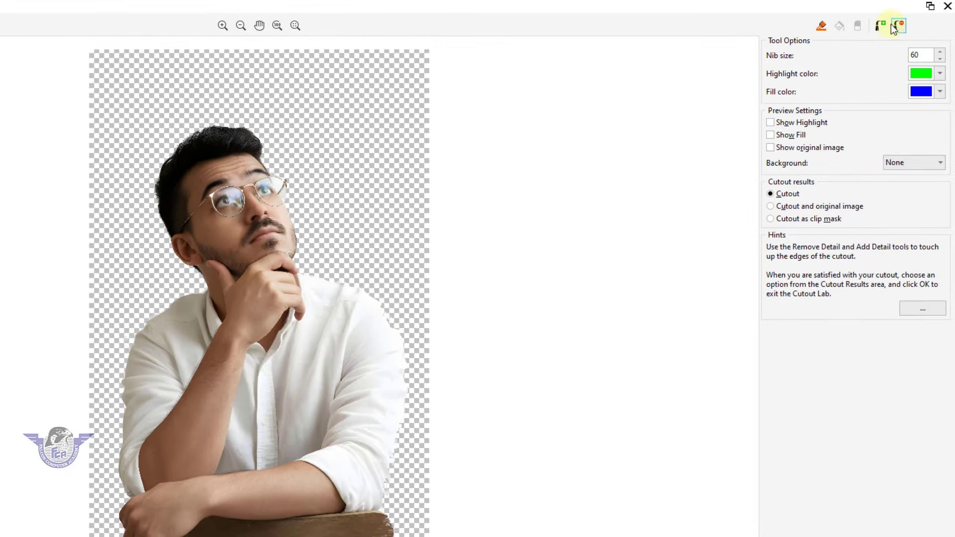
pyautogui.click(879, 27)
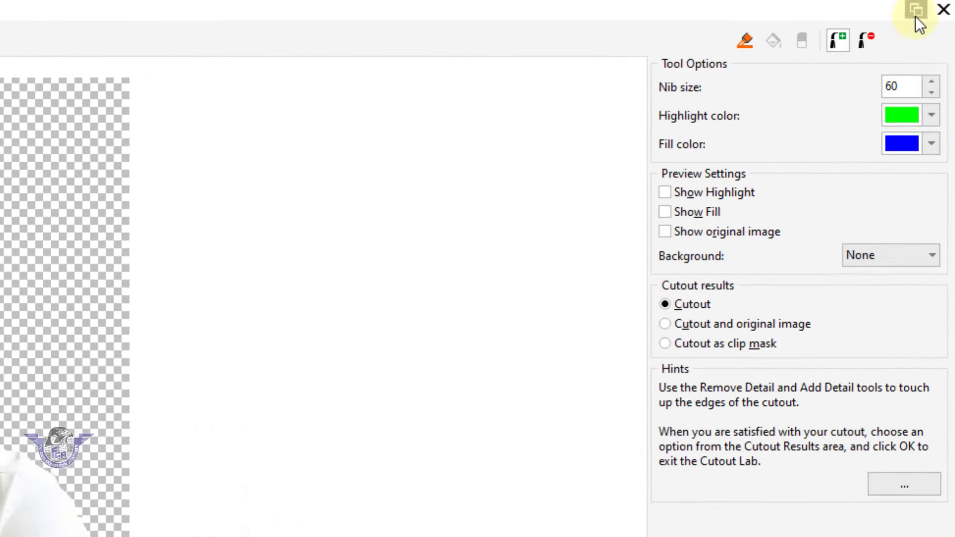
# - Accept the cutout, close PHOTO-PAINT and save the changes back to the bitmap in the CorelDRAW document
pyautogui.click(915, 11)
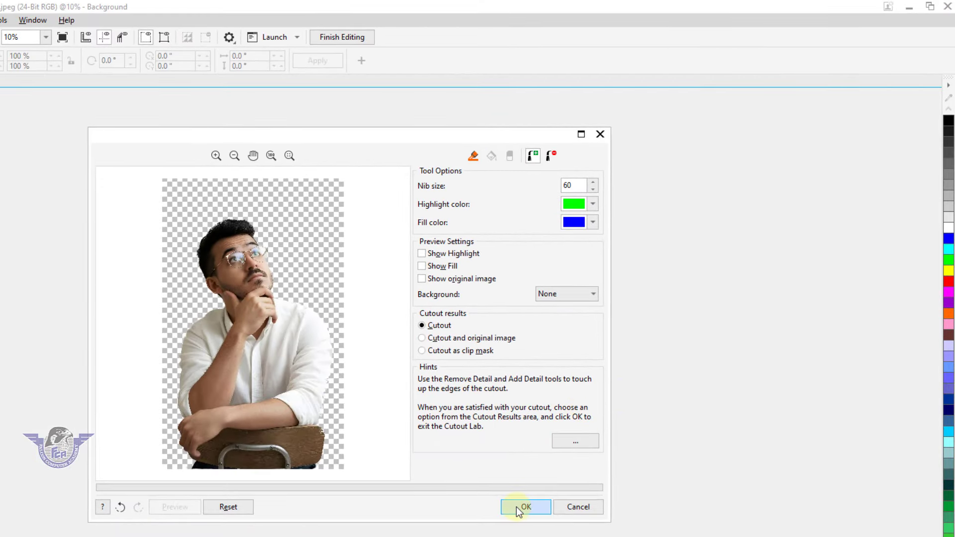
pyautogui.click(517, 506)
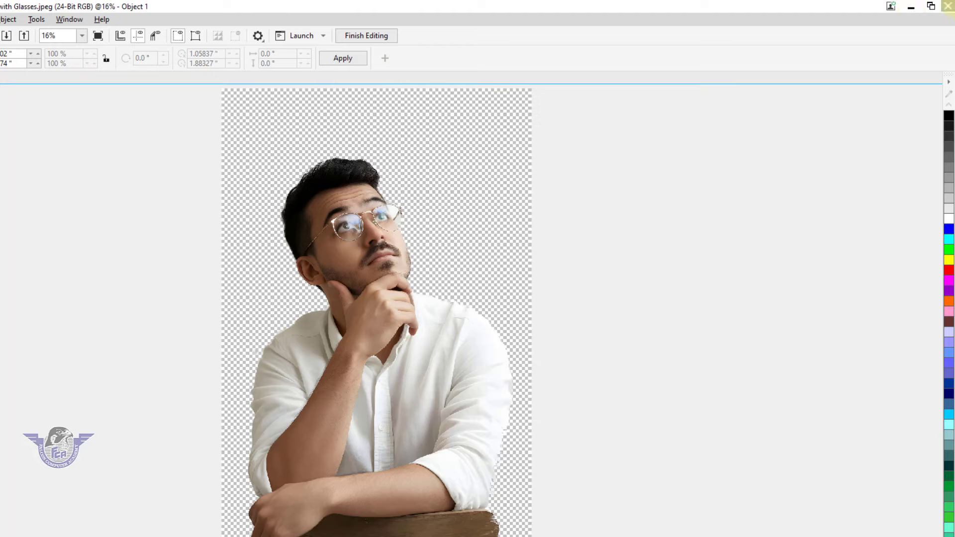
pyautogui.click(950, 9)
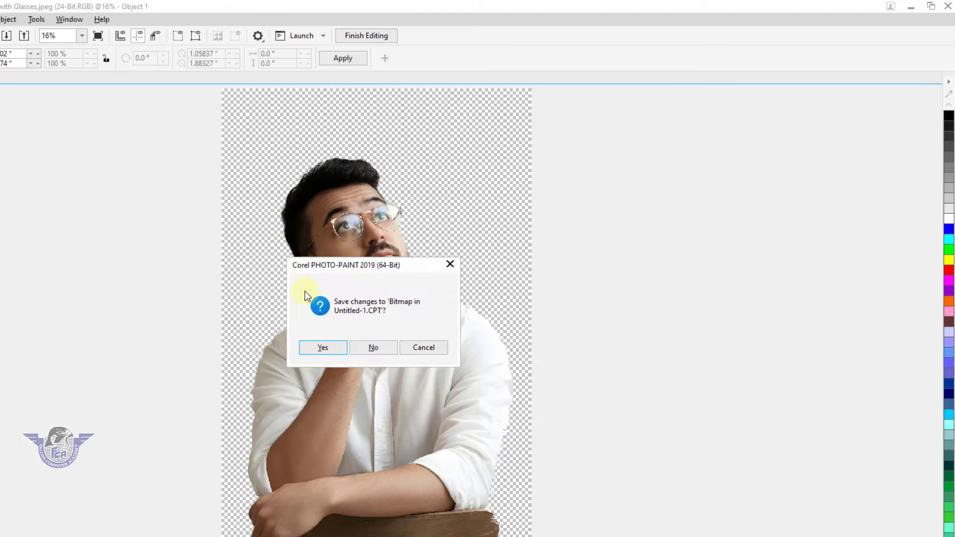
pyautogui.click(326, 348)
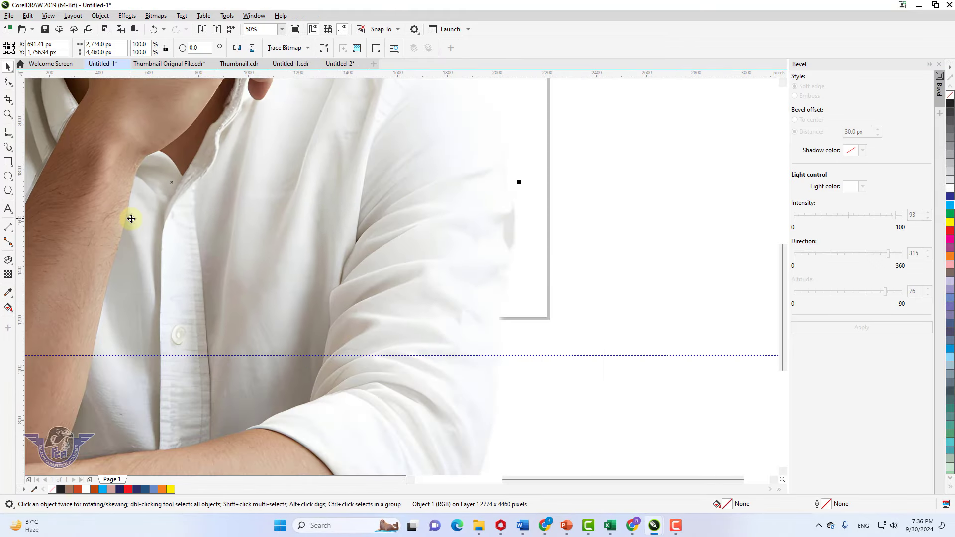
# - Scale the cutout man down to about 491 × 790 px, place him on the right part of the page and deselect him
pyautogui.scroll(-5, 131, 219)
pyautogui.press('F3')
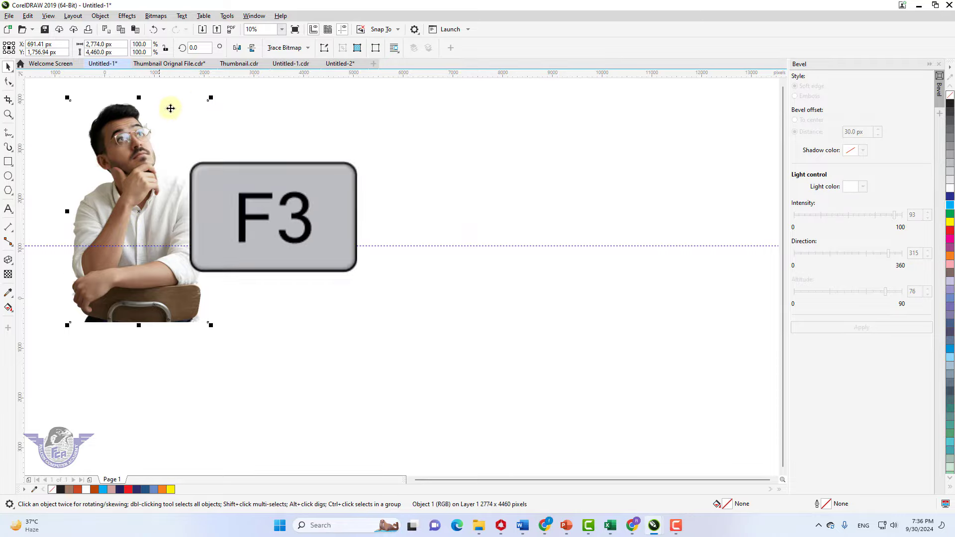
pyautogui.moveTo(212, 97); pyautogui.dragTo(202, 207)
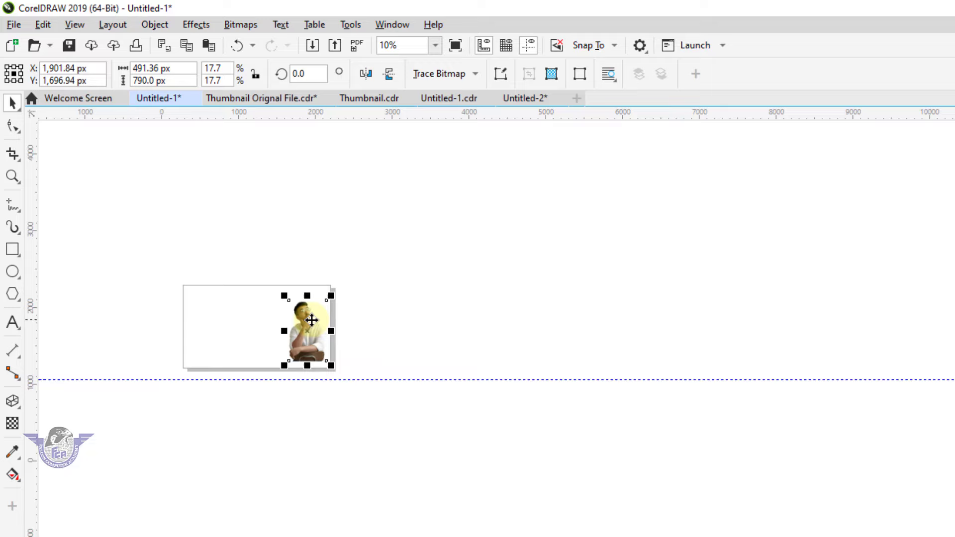
pyautogui.scroll(5, 311, 320)
pyautogui.press('Escape')
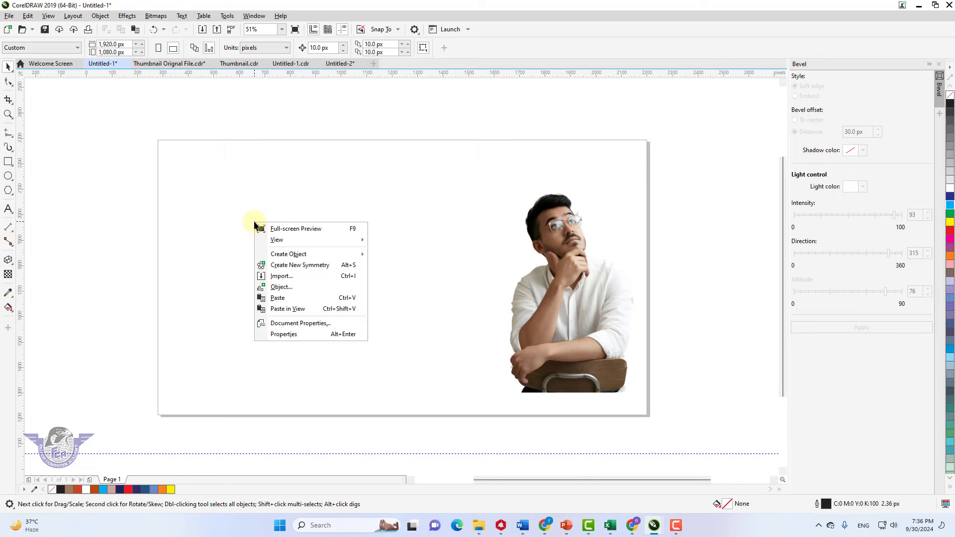
# - Import Thoughtful Young Man with Glasses.jpeg and place it on the left part of the page at about 593 × 949 px
pyautogui.click(281, 276)
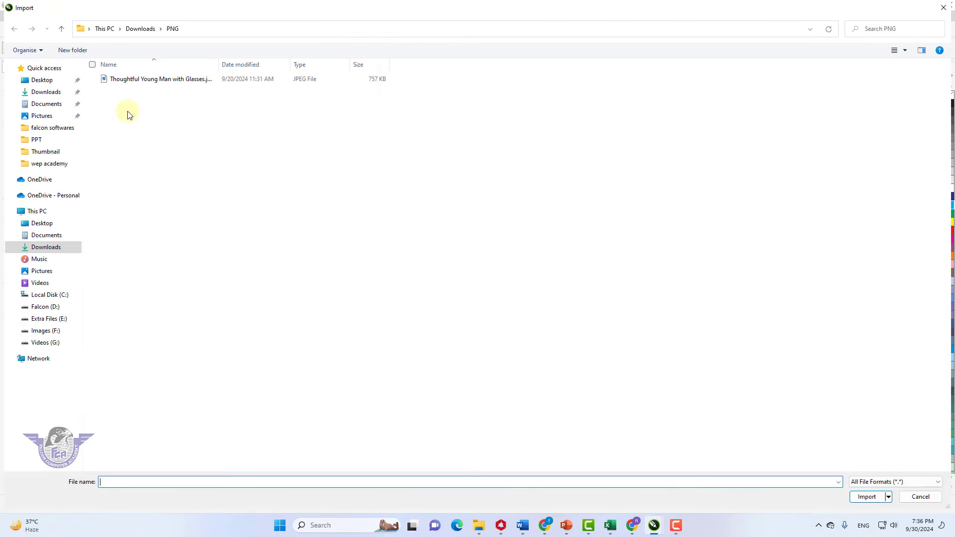
pyautogui.doubleClick(121, 82)
pyautogui.click(259, 189)
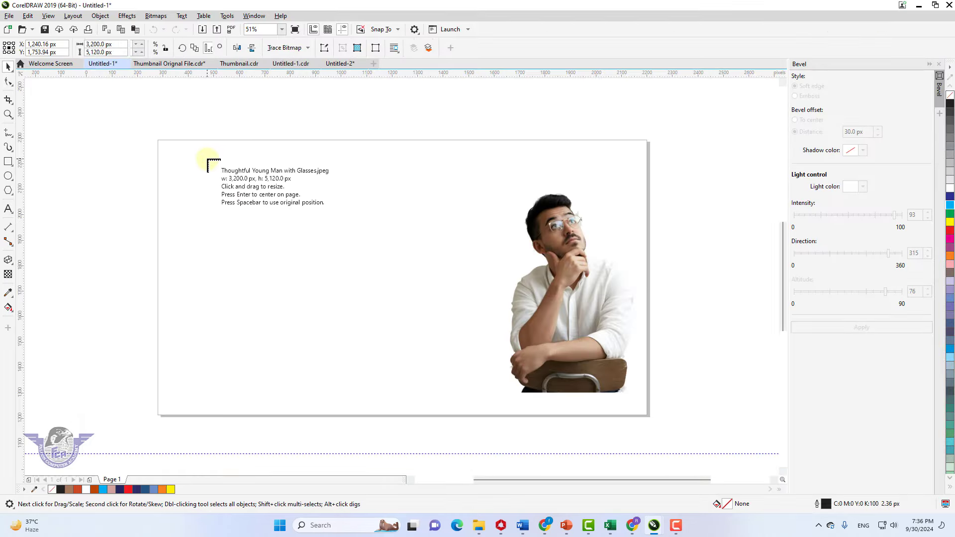
pyautogui.moveTo(205, 156); pyautogui.dragTo(447, 403)
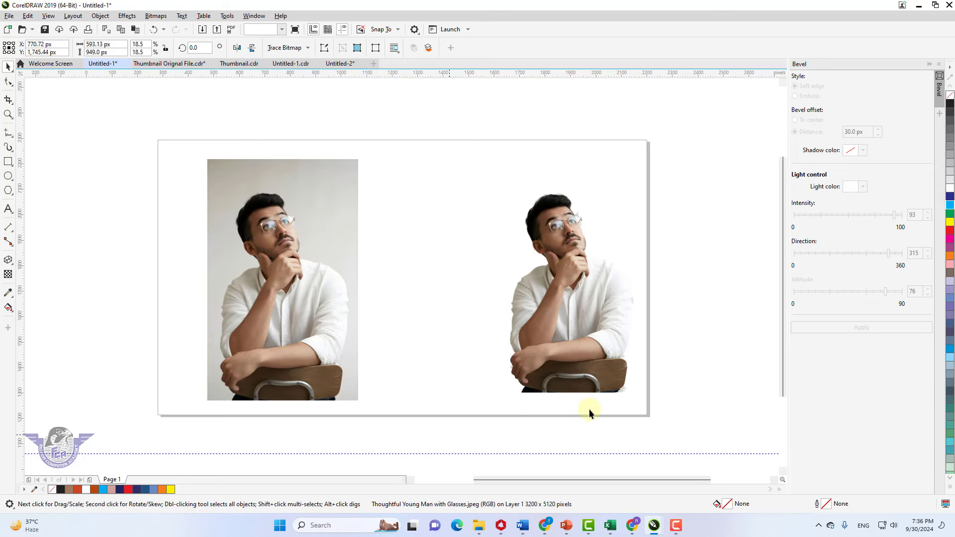
# - Move the cutout man beside the original photo, about 1,469 px in X and 1,746 px in Y, and deselect him
pyautogui.moveTo(607, 345); pyautogui.dragTo(476, 332)
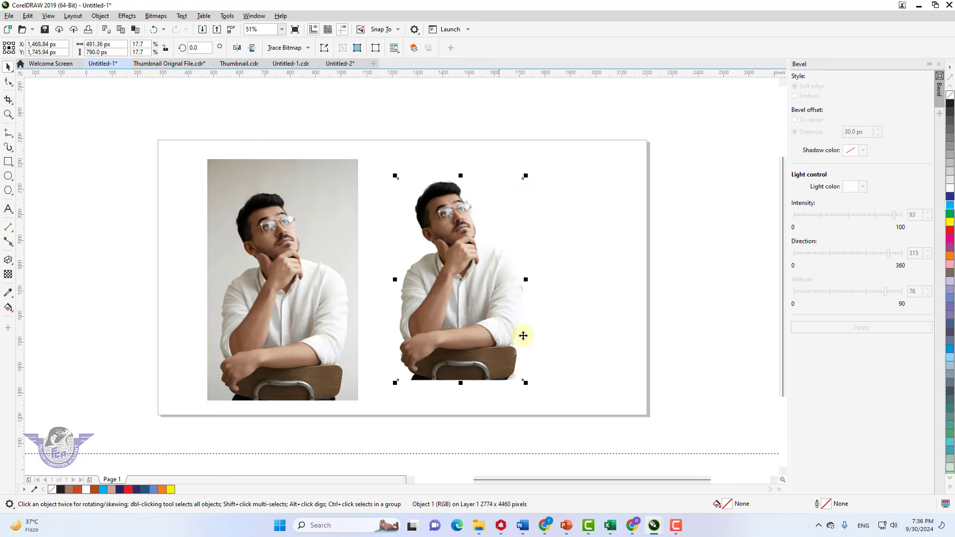
pyautogui.click(699, 309)
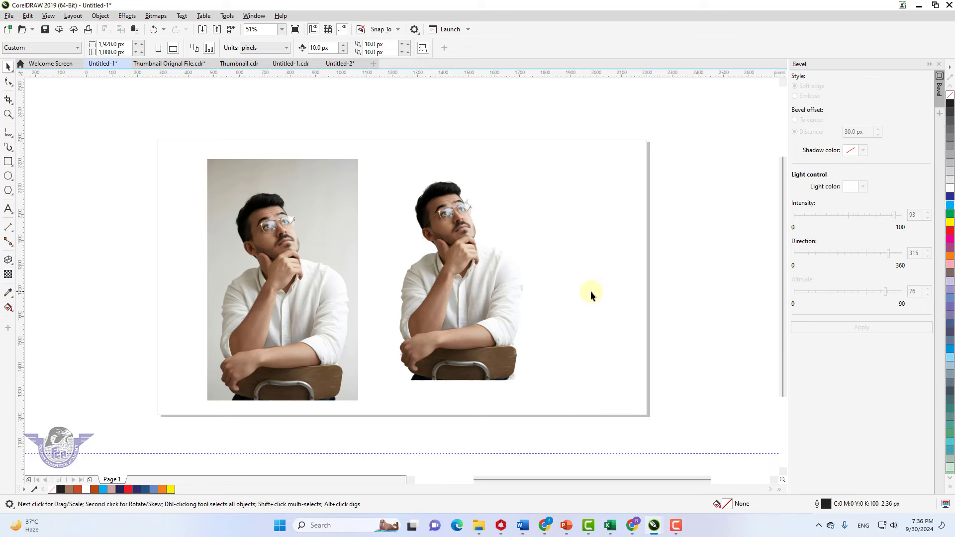
pyautogui.moveTo(591, 343); pyautogui.dragTo(481, 330)
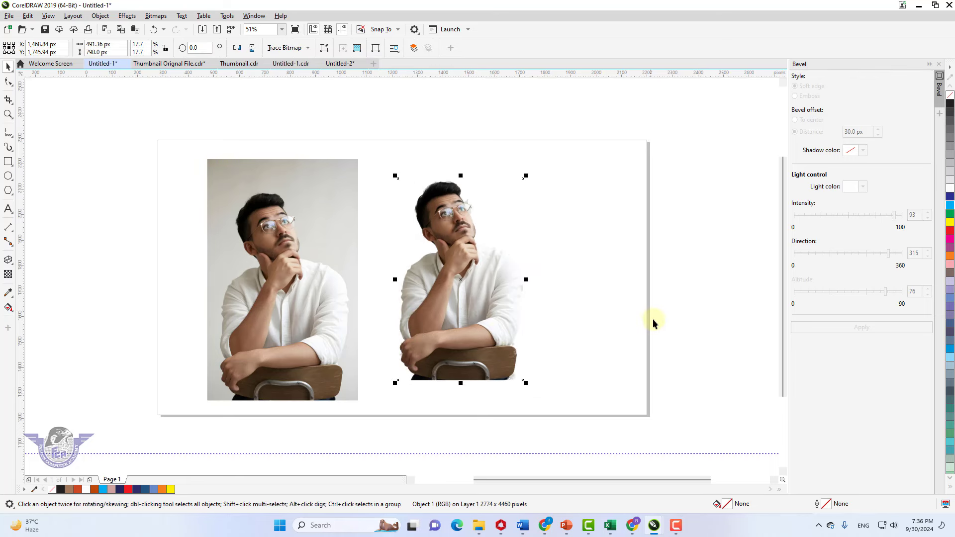
pyautogui.click(699, 309)
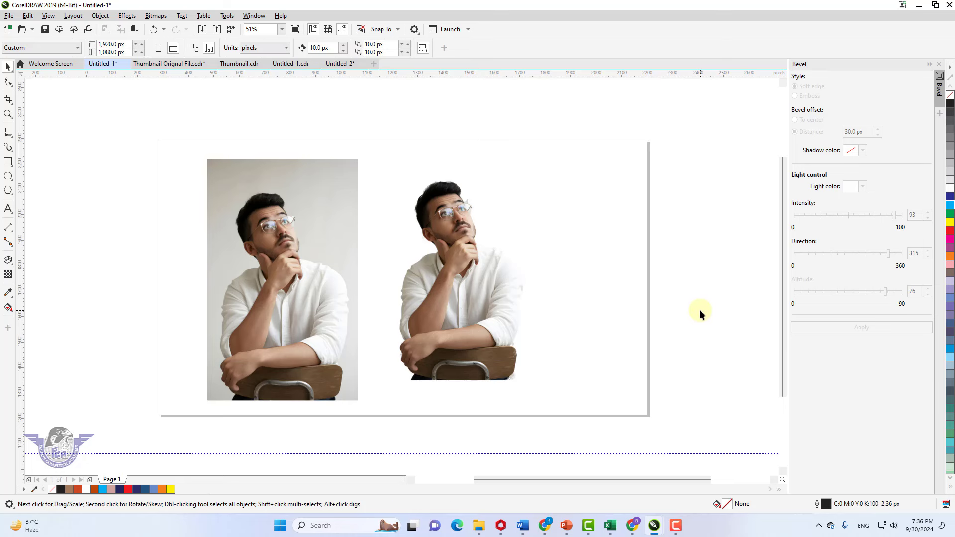